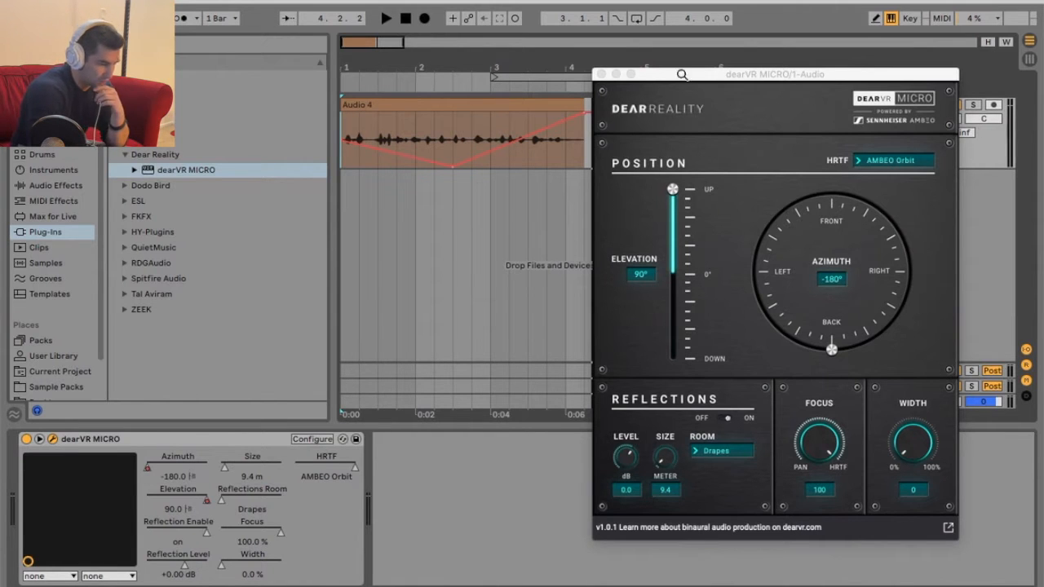
Bypass the dearVR MICRO device on the vocal loop track and play the dry loop for comparison.
left_click_drag(735, 77, 561, 91)
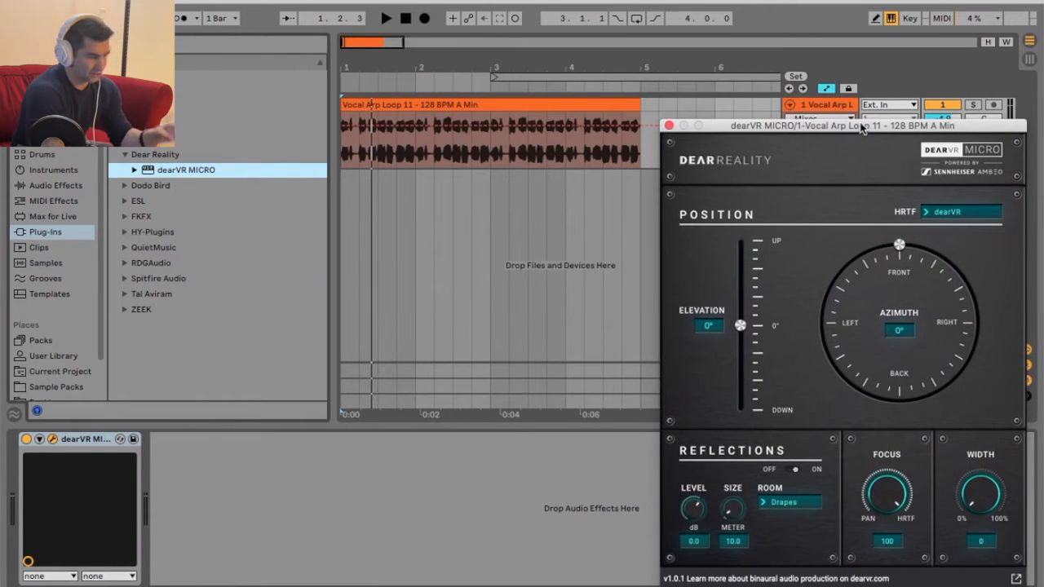
left_click(551, 140)
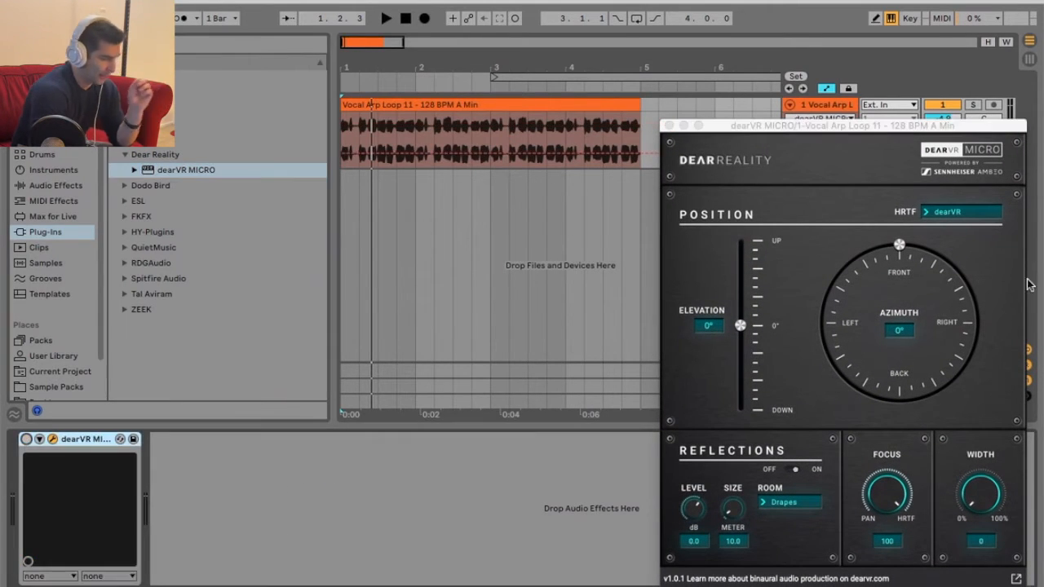
key("space")
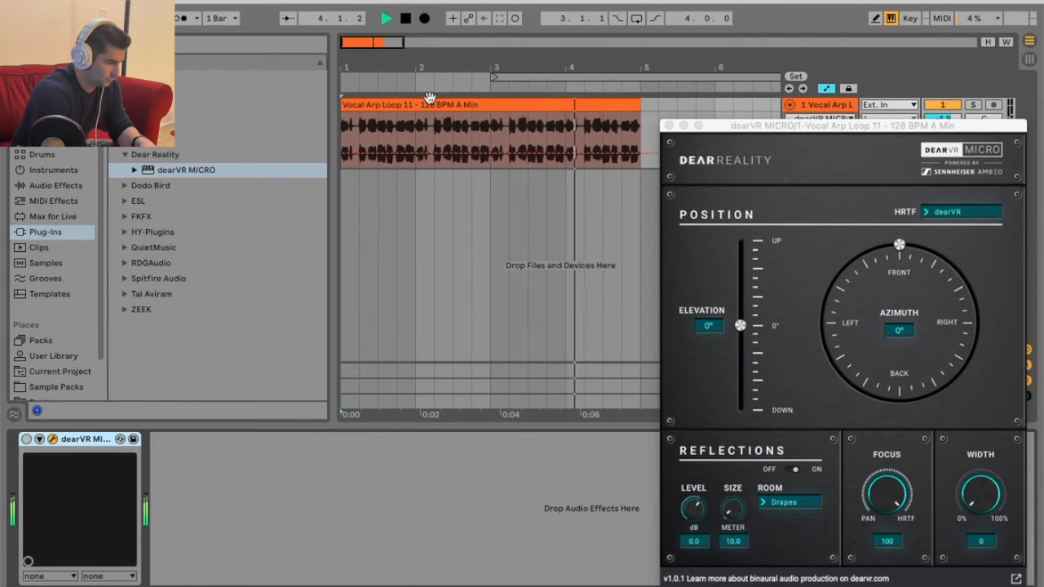
left_click(406, 19)
left_click(406, 19)
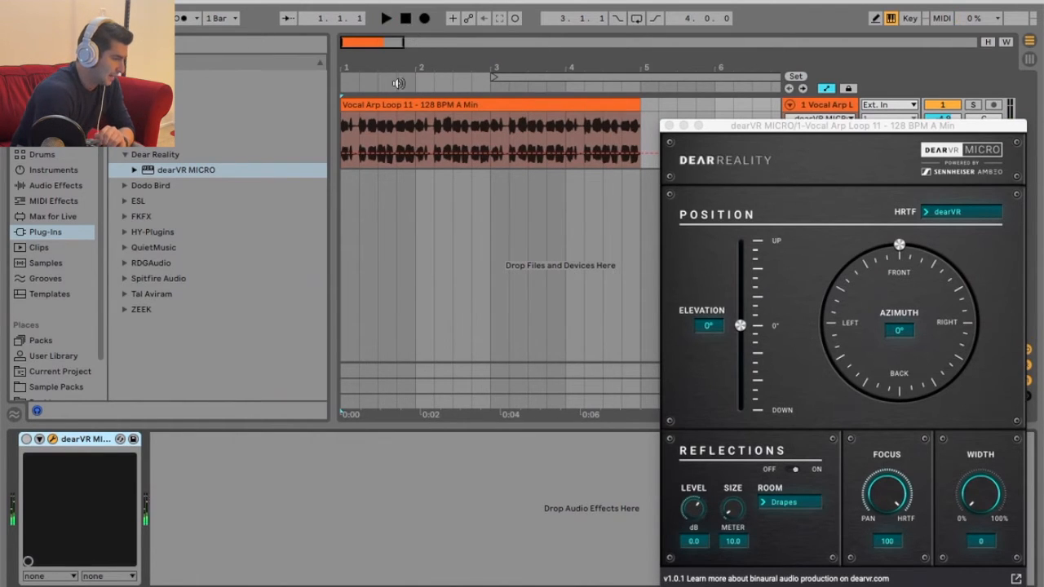
Re-enable dearVR MICRO and play the loop while moving the azimuth to the left side, at -97°.
left_click(27, 440)
left_click_drag(746, 125, 510, 104)
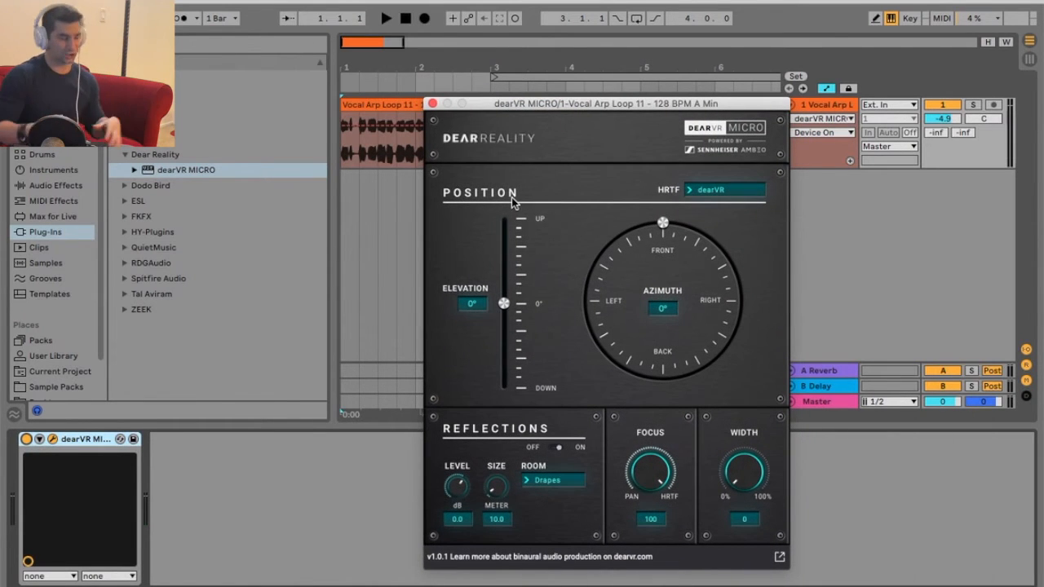
left_click_drag(673, 226, 623, 278)
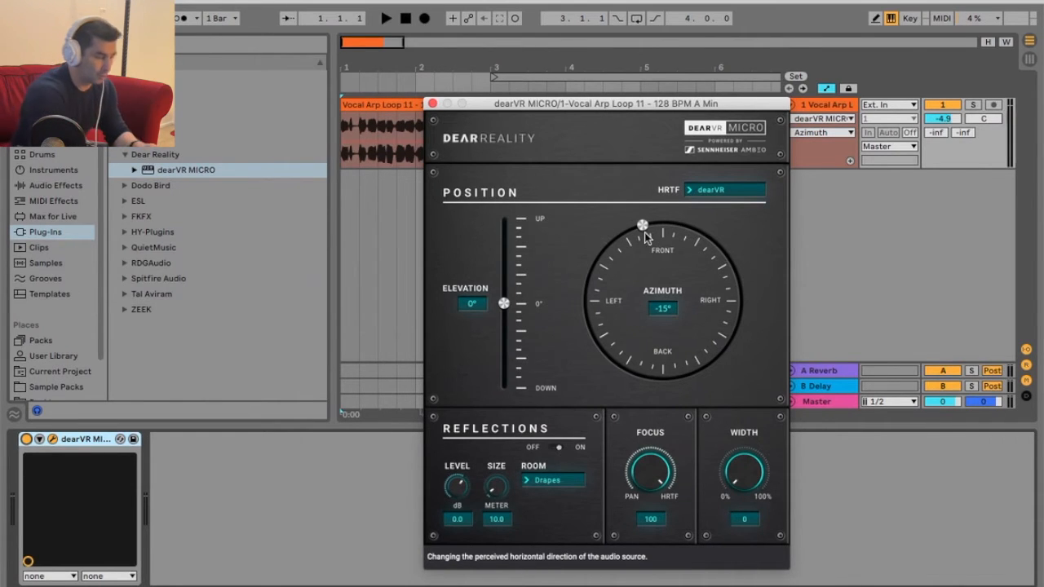
left_click(385, 18)
left_click_drag(642, 224, 586, 310)
left_click(402, 21)
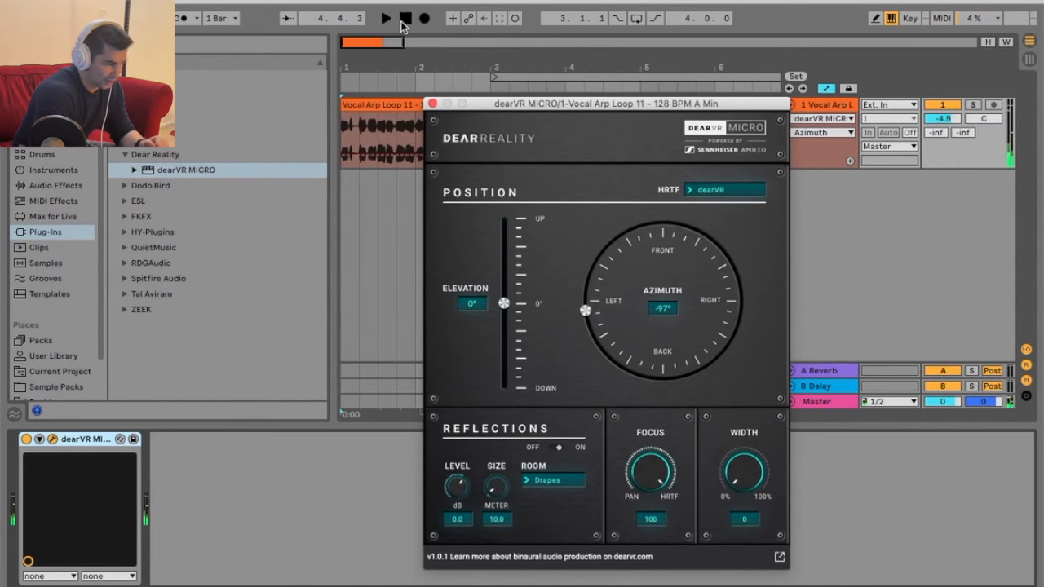
Audition the vocal track with its mixer pan at 50R, and reset the pan to centre.
left_click(386, 18)
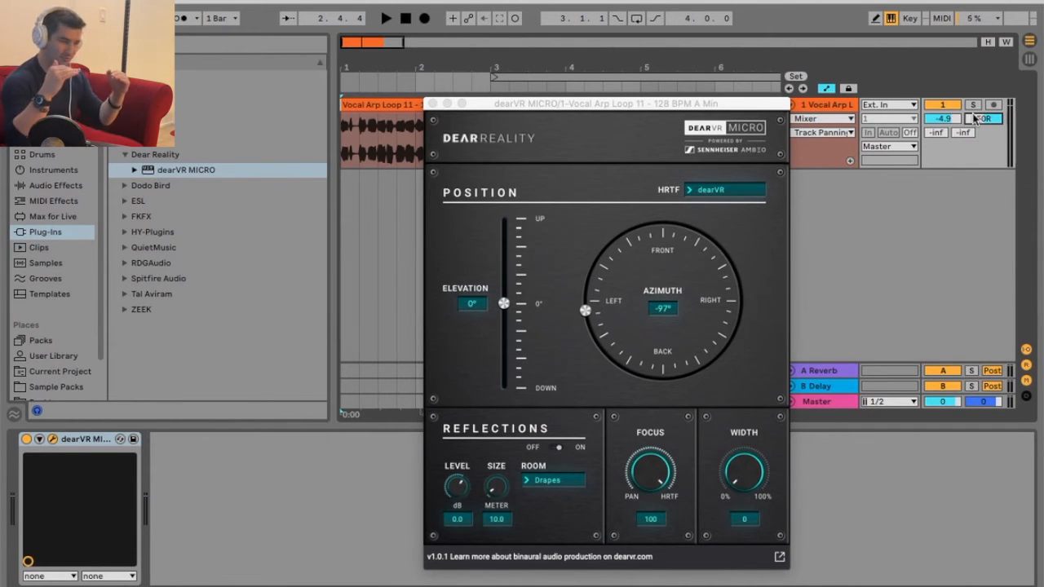
key("space")
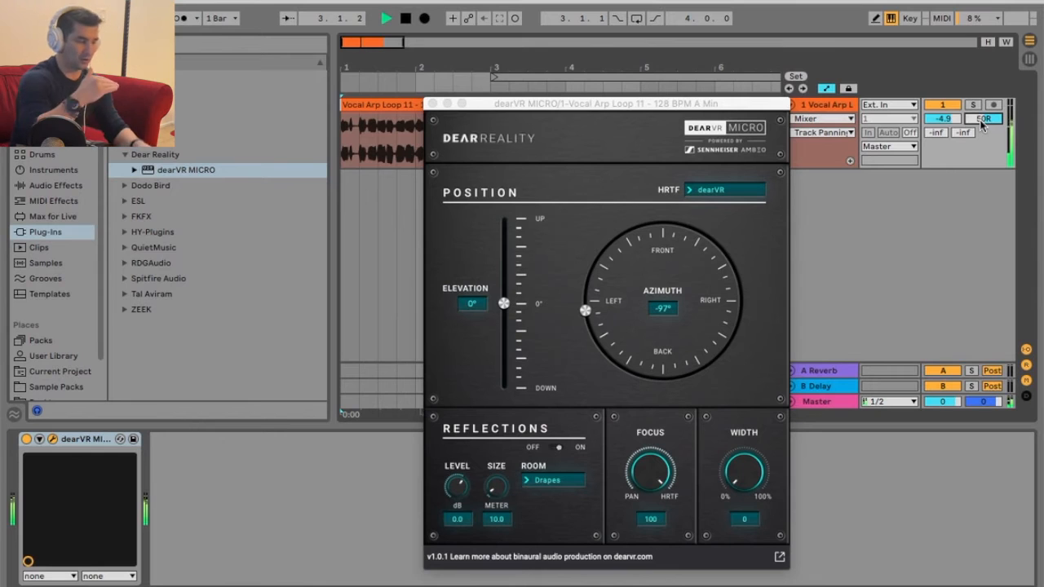
left_click(405, 18)
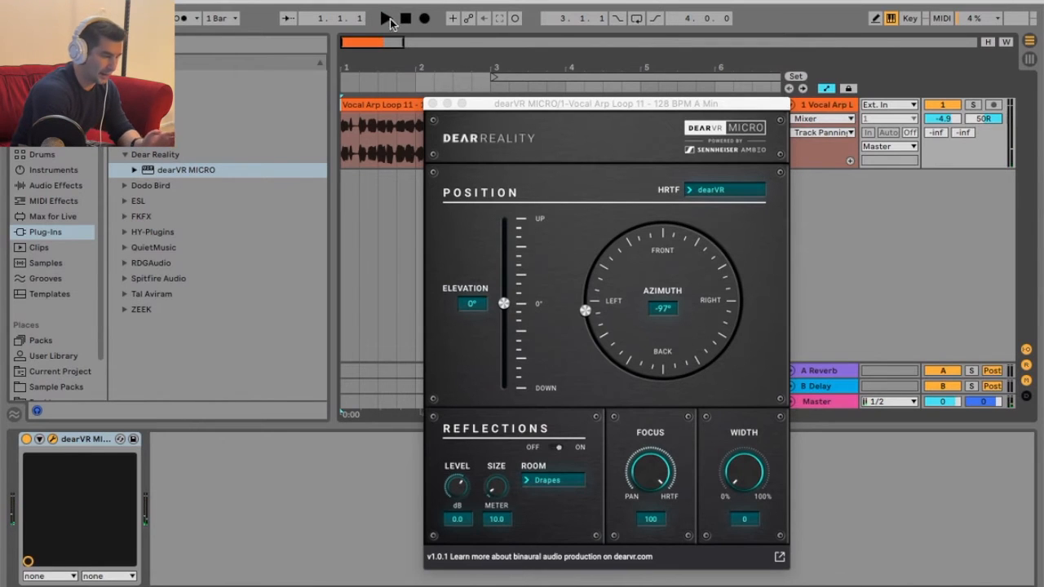
double_click(985, 119)
Play the loop while sweeping the azimuth through 36° to 3°, with the elevation at 0°.
left_click(383, 18)
left_click_drag(585, 310, 721, 224)
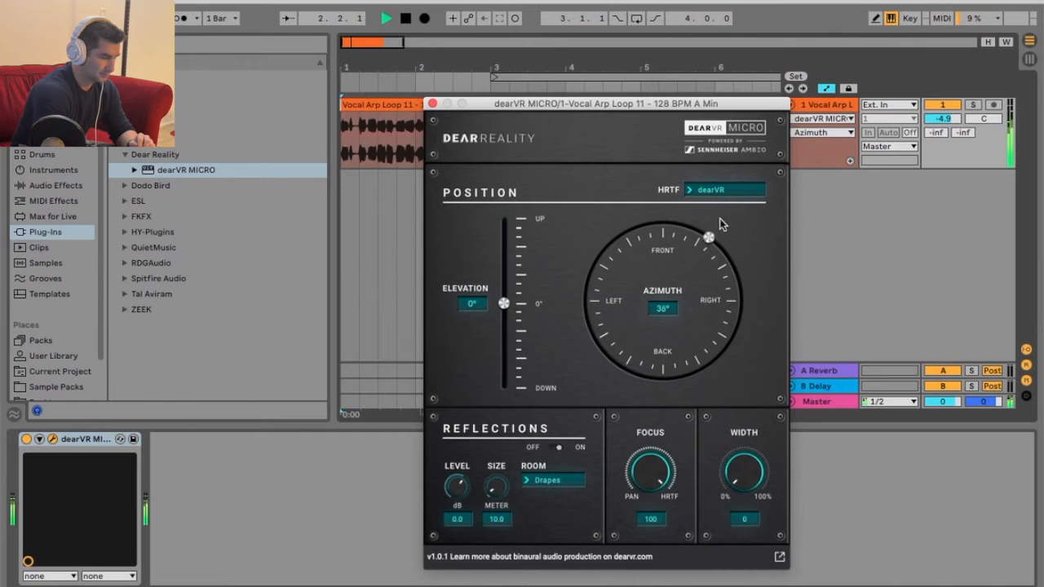
mouse_move(659, 204)
left_mouse_down()
mouse_move(610, 239)
mouse_move(617, 364)
mouse_move(730, 335)
mouse_move(712, 243)
mouse_move(666, 215)
left_mouse_up()
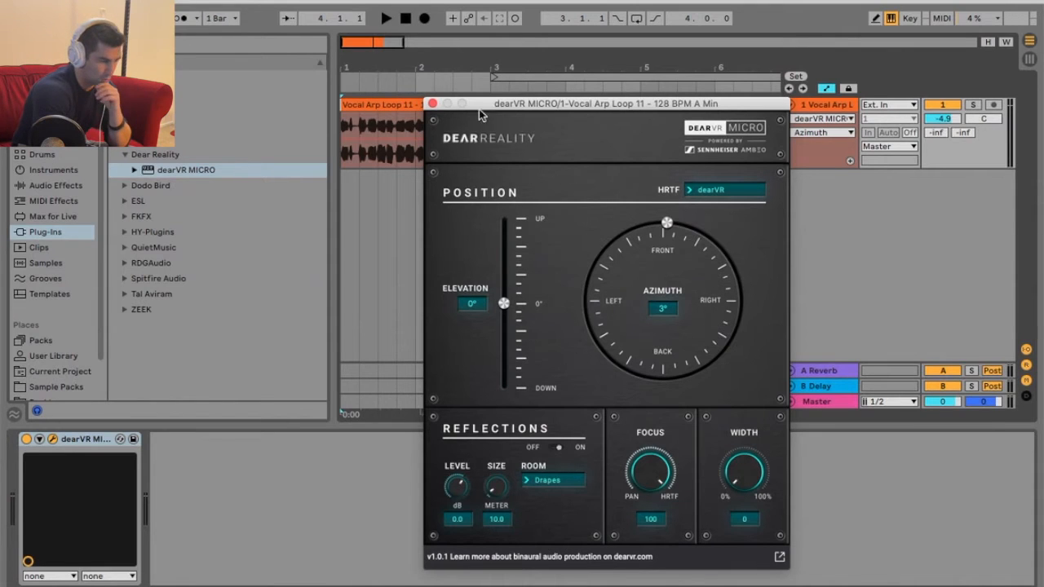
key("space")
mouse_move(504, 304)
left_mouse_down()
mouse_move(509, 192)
mouse_move(509, 410)
mouse_move(505, 187)
mouse_move(520, 407)
mouse_move(502, 363)
mouse_move(506, 308)
left_mouse_up()
key("space")
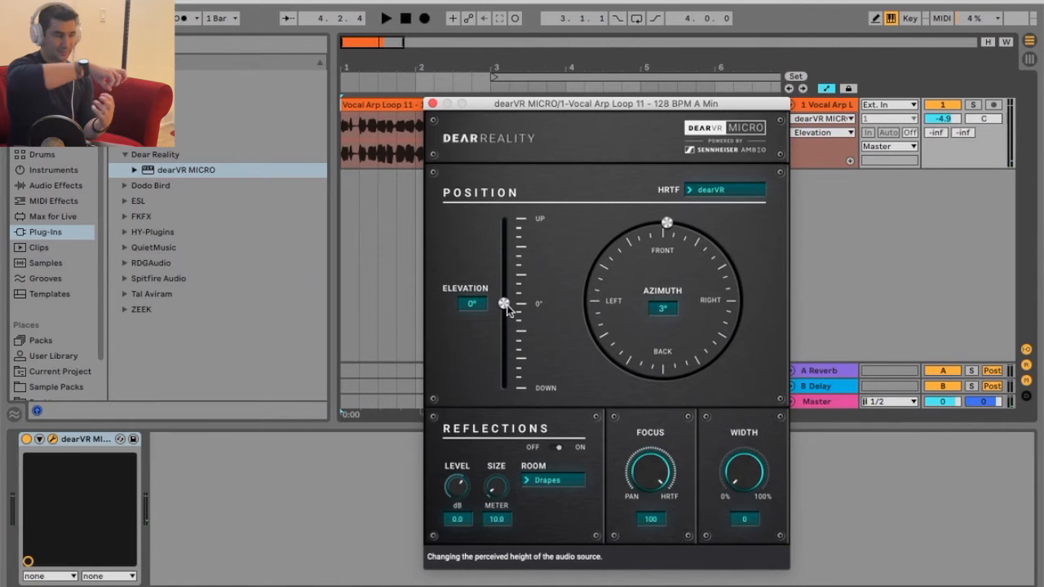
Unfold the device's parameter controls and compare the loop with room reflections off and on.
left_click(40, 440)
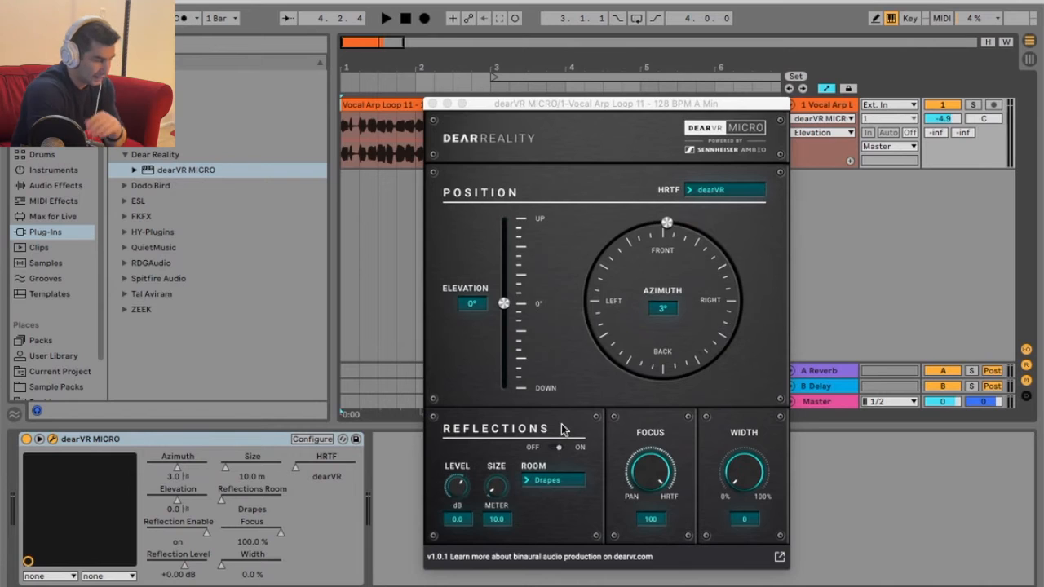
key("space")
left_click(549, 448)
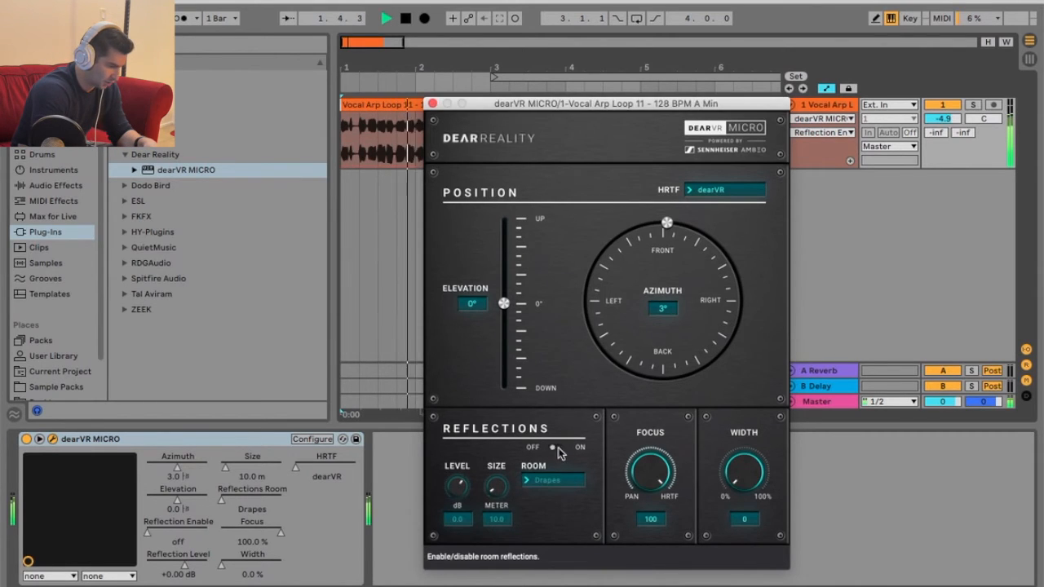
left_click(555, 449)
Set the reflections to the Curtains room, with size 33.9 m and level 20 dB, during playback.
left_click(554, 480)
key("space")
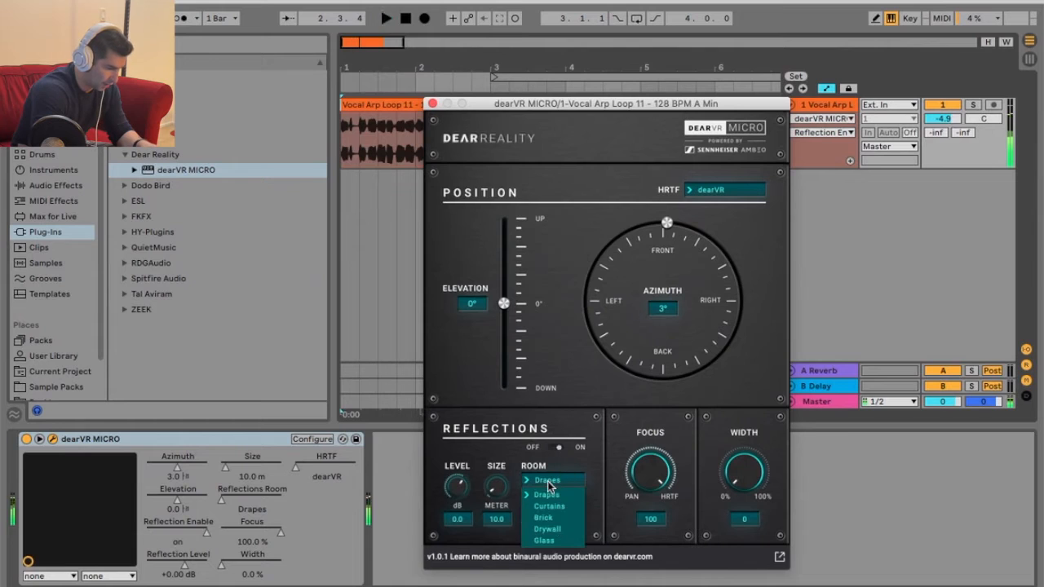
left_click(569, 487)
key("space")
left_click_drag(497, 487, 511, 377)
left_click_drag(454, 489, 576, 433)
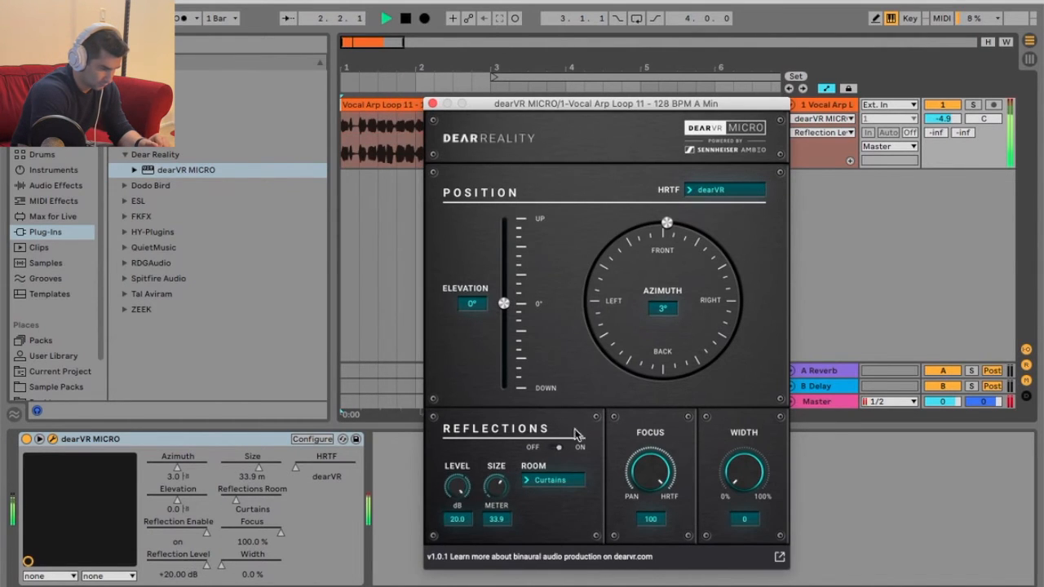
Set the reflections to level 0 dB and size 46.1 m, and change the room to Drywall.
left_click_drag(459, 493, 486, 434)
left_click(543, 482)
left_click(546, 509)
key("space")
key("space")
left_click(546, 482)
left_click(547, 530)
Sweep the source's azimuth and elevation around the listener during playback, ending at azimuth -68° and elevation -57°.
left_click_drag(667, 222, 552, 273)
left_click_drag(504, 303, 522, 236)
left_click_drag(595, 262, 740, 287)
left_click_drag(504, 229, 504, 356)
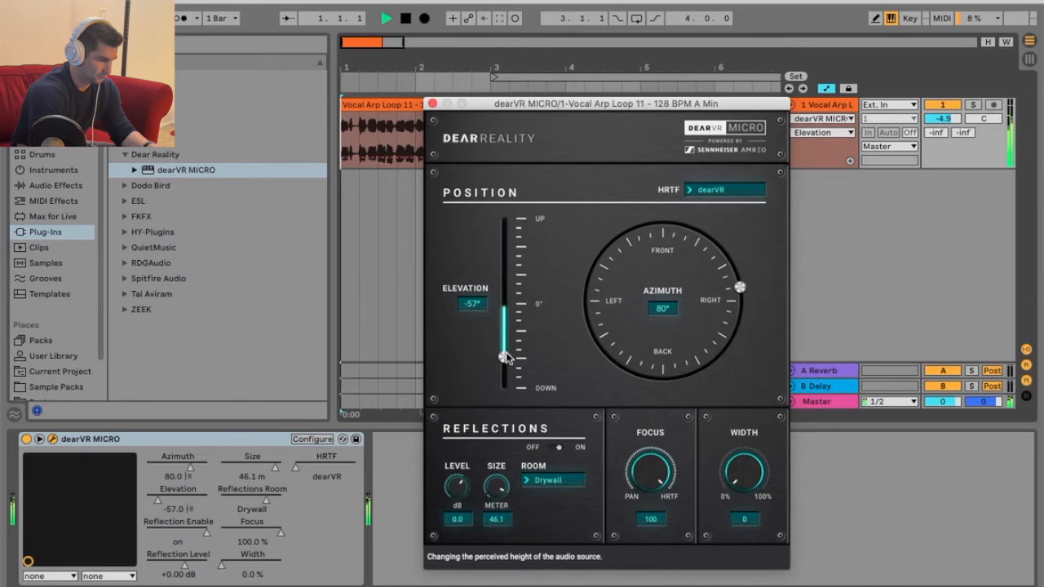
left_click_drag(740, 287, 592, 275)
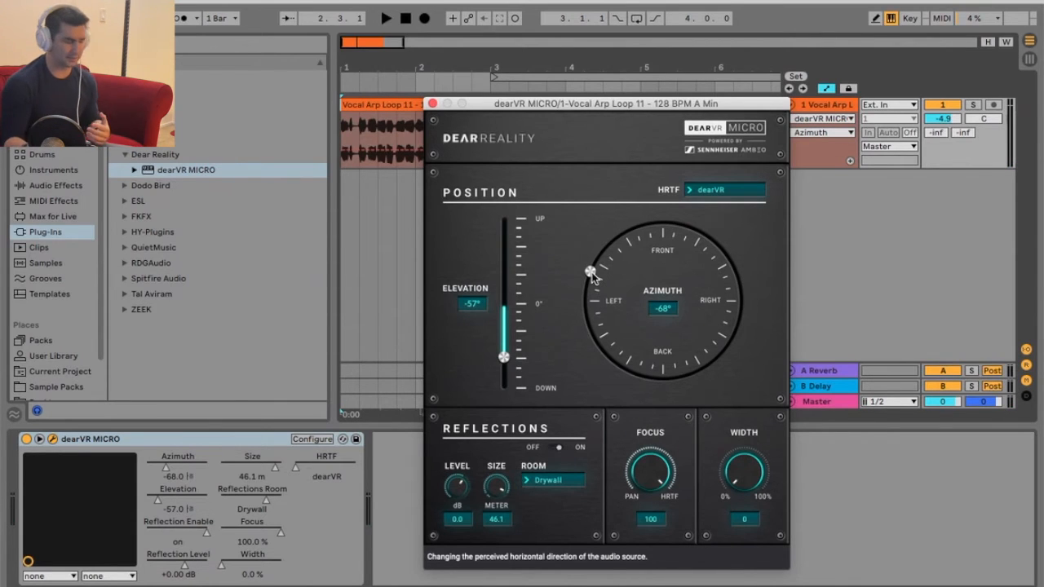
key("space")
key("space")
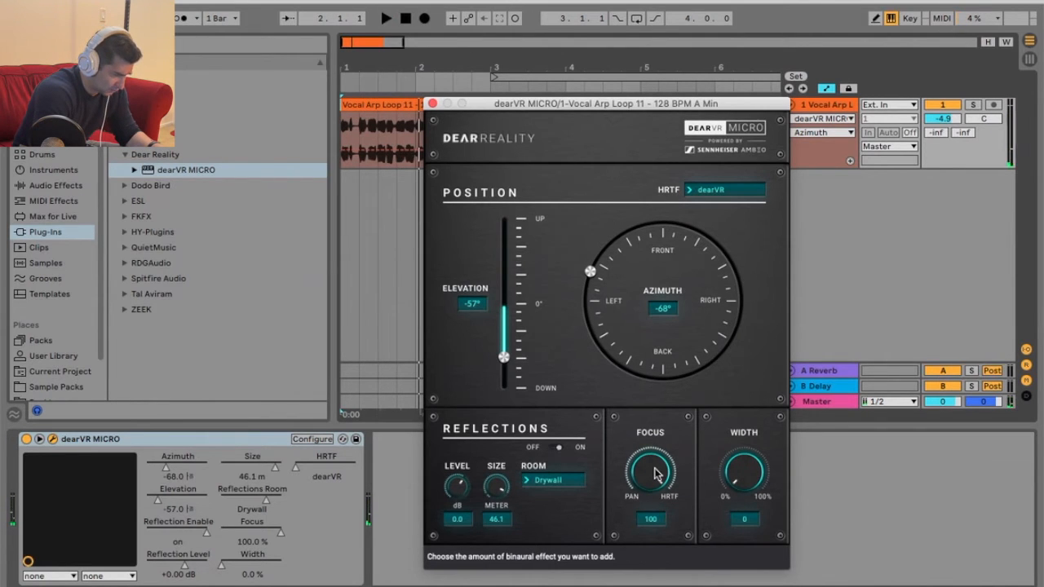
Audition a reduced focus while moving the azimuth to 65°, and restore the focus to 100.
key("space")
left_click_drag(658, 473, 642, 586)
left_click_drag(600, 277, 736, 268)
scroll(650, 481, "up", 2)
double_click(650, 481)
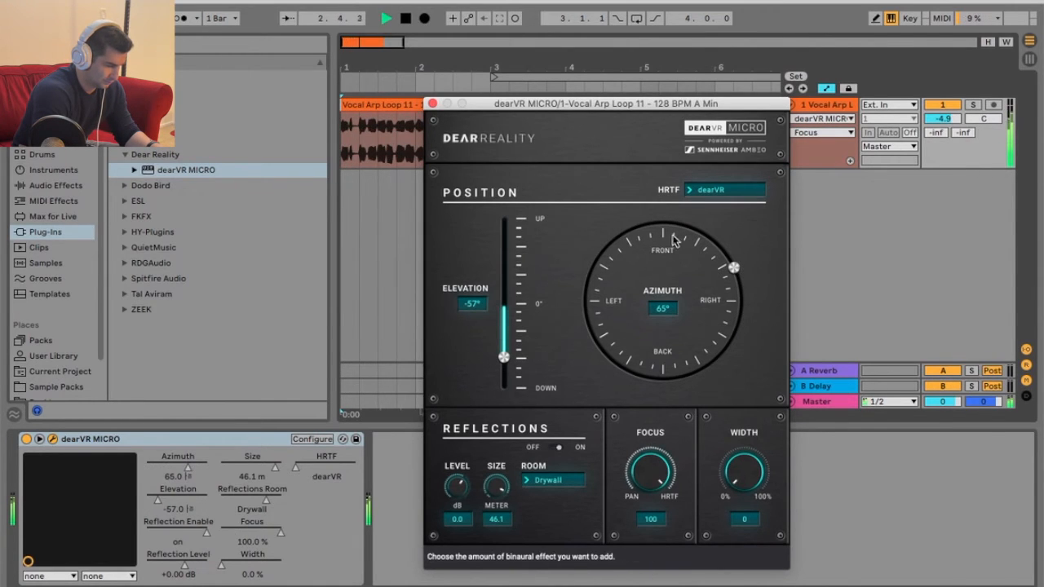
Switch the HRTF to AMBEO Orbit, move the azimuth to -56° and choose the Brick room.
left_click(716, 189)
left_click(713, 217)
left_click_drag(734, 268, 602, 250)
left_click(559, 488)
left_click(548, 508)
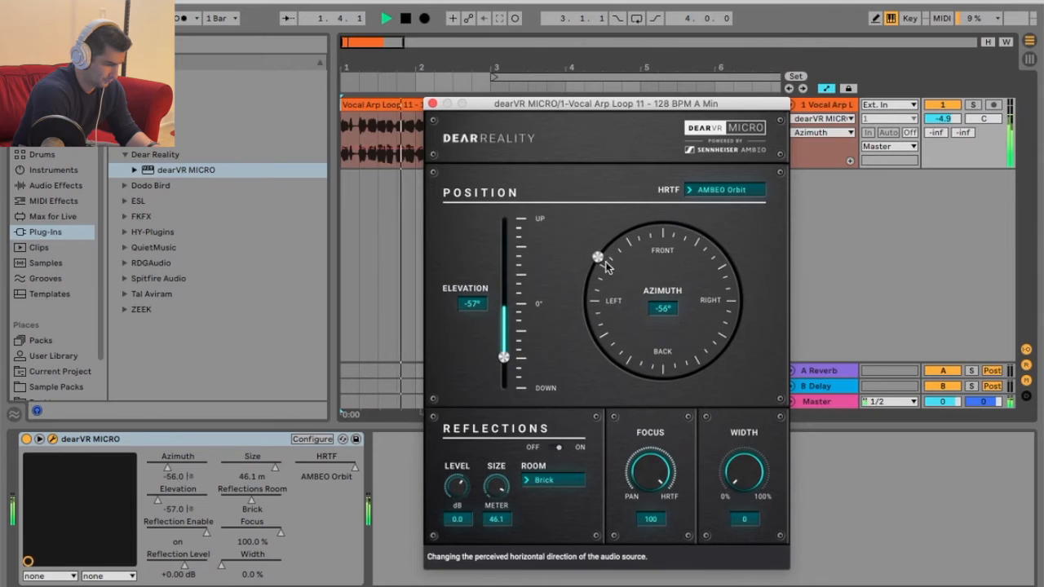
Vary the focus and return it to 100 while moving the azimuth to 25° during playback.
left_click_drag(644, 470, 650, 491)
mouse_move(602, 250)
left_mouse_down()
mouse_move(641, 228)
mouse_move(724, 325)
mouse_move(604, 346)
mouse_move(604, 251)
left_mouse_up()
left_click_drag(651, 473, 699, 244)
left_click_drag(604, 251, 694, 237)
key("space")
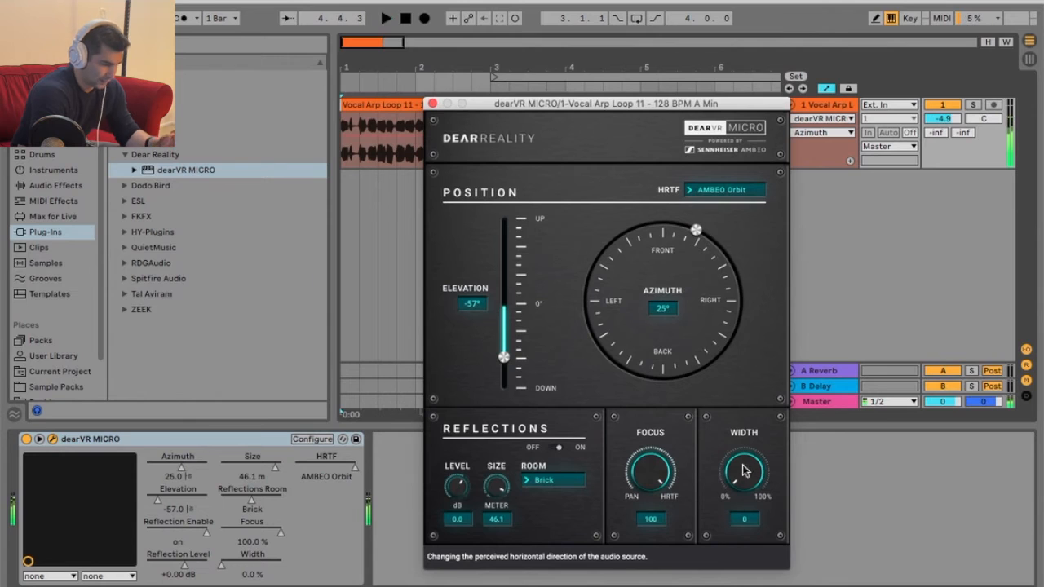
Widen the source to 100 and place it at azimuth -151° and elevation 76° during playback.
left_click_drag(725, 355, 688, 126)
key("space")
left_click_drag(734, 261, 627, 373)
left_click_drag(504, 358, 506, 233)
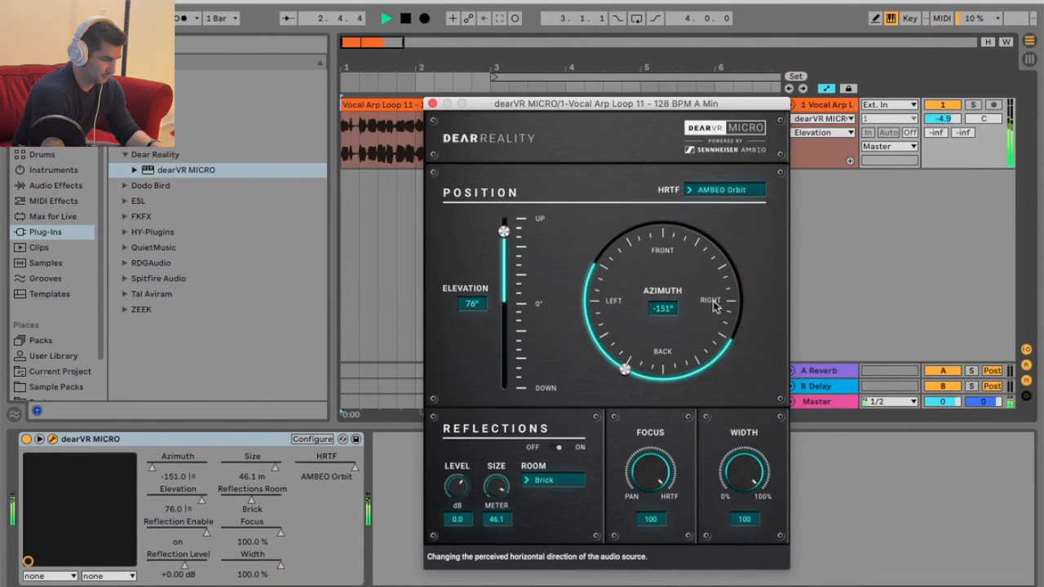
Set the reflections size to 50 m and vary the width from 53 to 76 while moving the azimuth from -48° to 100°.
left_click_drag(742, 473, 723, 560)
left_click_drag(622, 369, 608, 255)
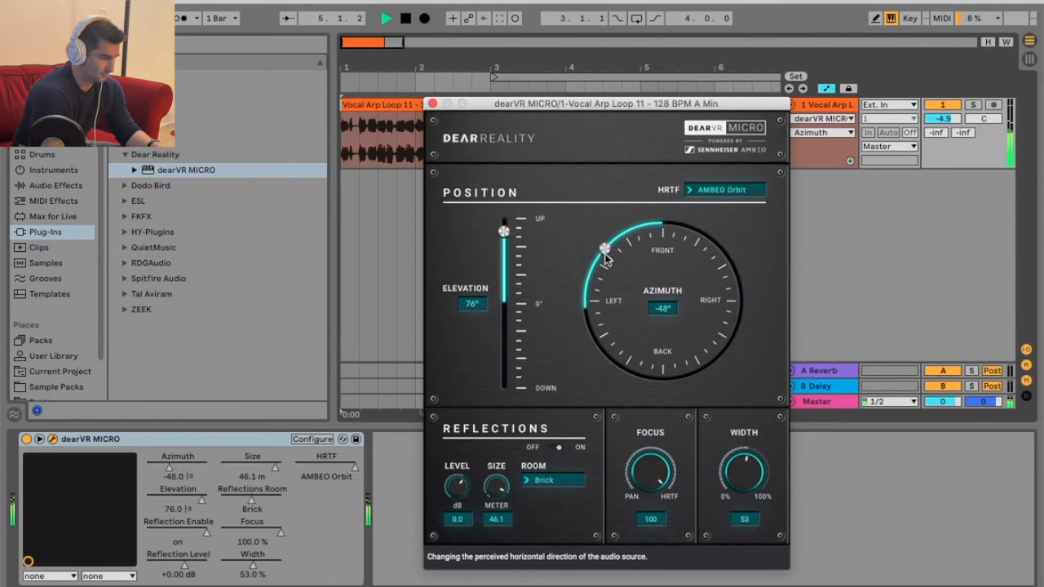
left_click_drag(501, 488, 526, 440)
left_click_drag(606, 248, 741, 318)
left_click_drag(744, 488, 745, 419)
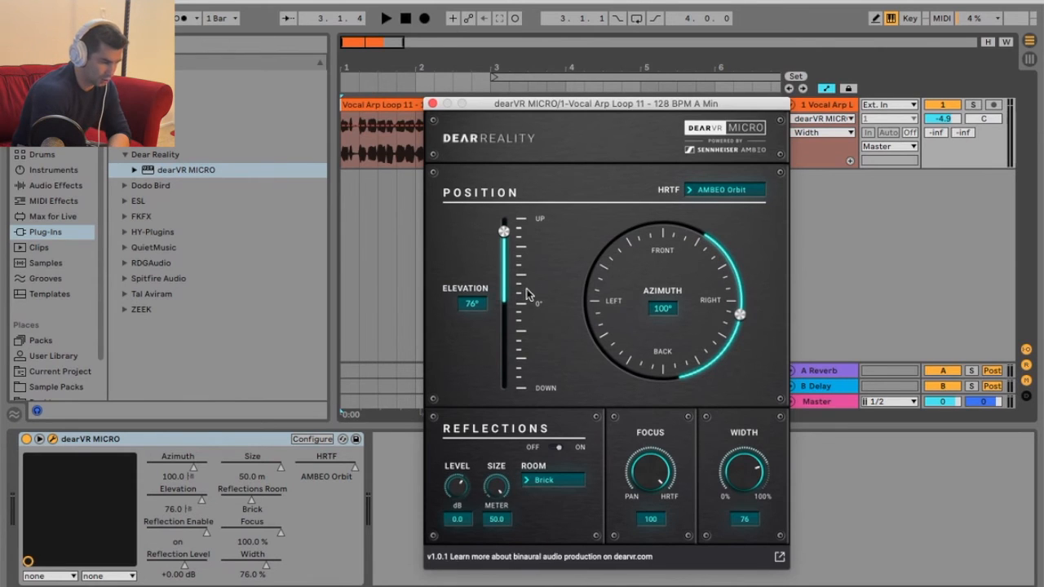
Set the elevation to 0° and compare width 100 with width 0 while rotating the azimuth behind the listener to -118°.
left_click(504, 302)
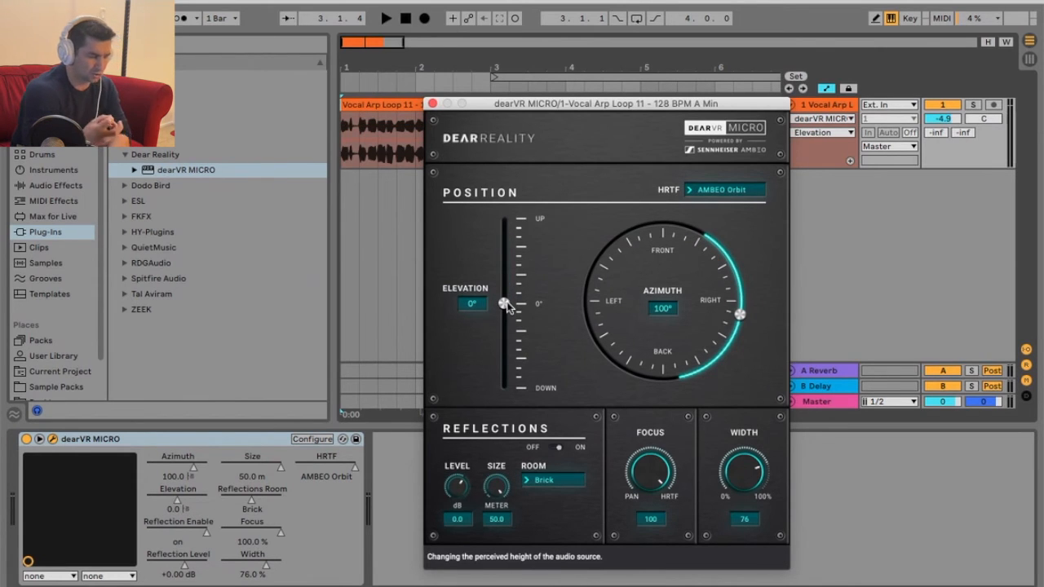
left_click_drag(755, 463, 752, 416)
key("space")
left_click_drag(740, 312, 684, 379)
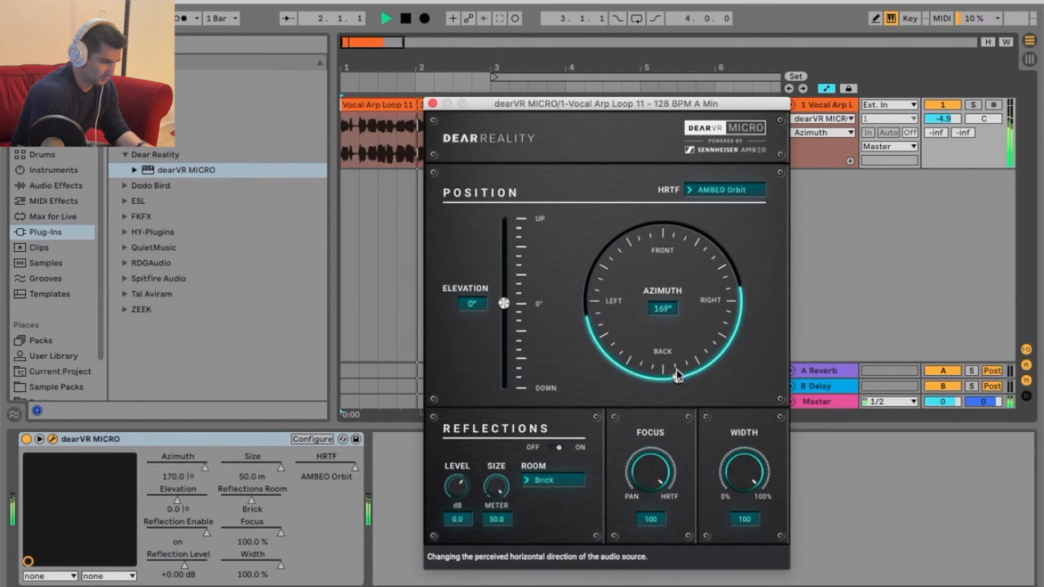
left_click_drag(738, 517, 732, 571)
left_click_drag(681, 377, 594, 337)
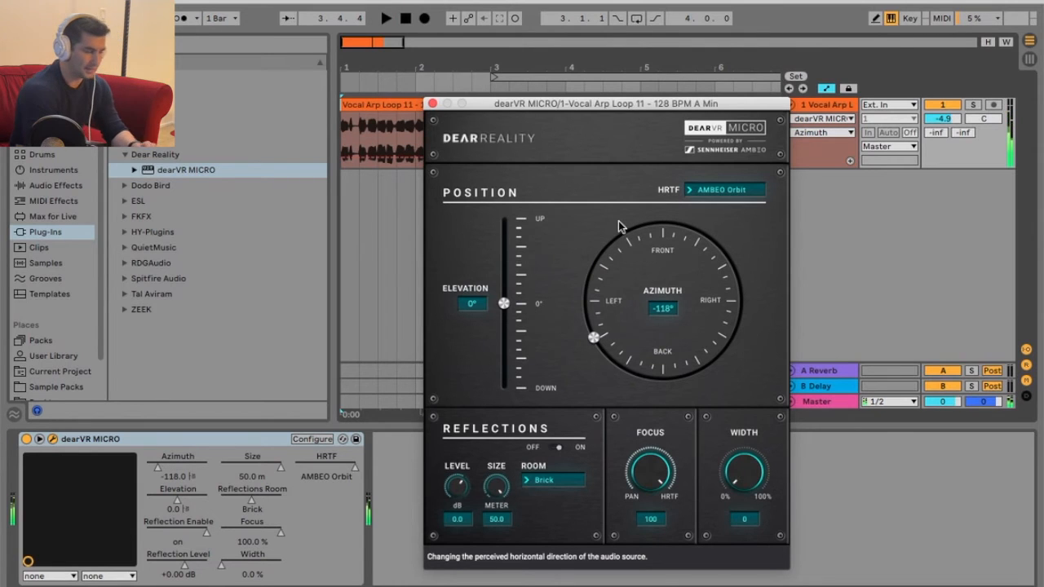